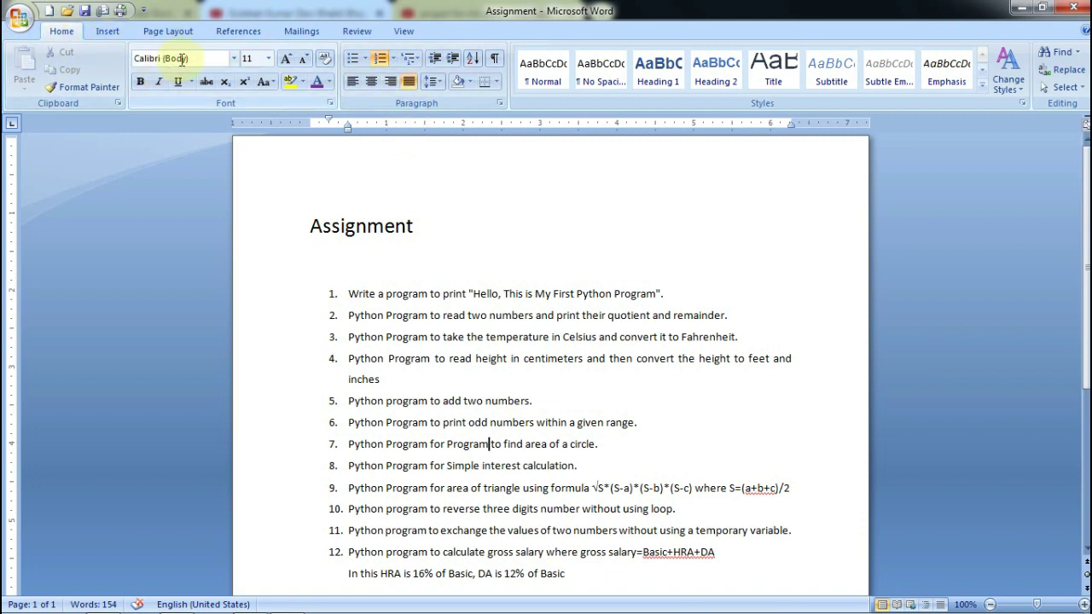
# Open the Restrict Formatting and Editing pane from Protect Document on the Review ribbon.
pyautogui.click(364, 37)
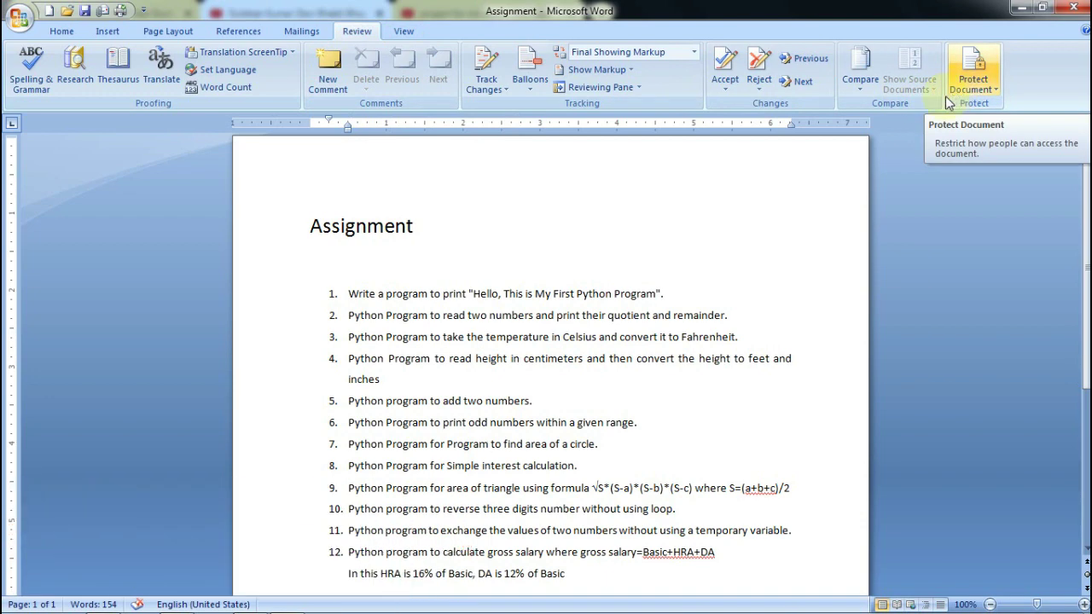
pyautogui.click(970, 85)
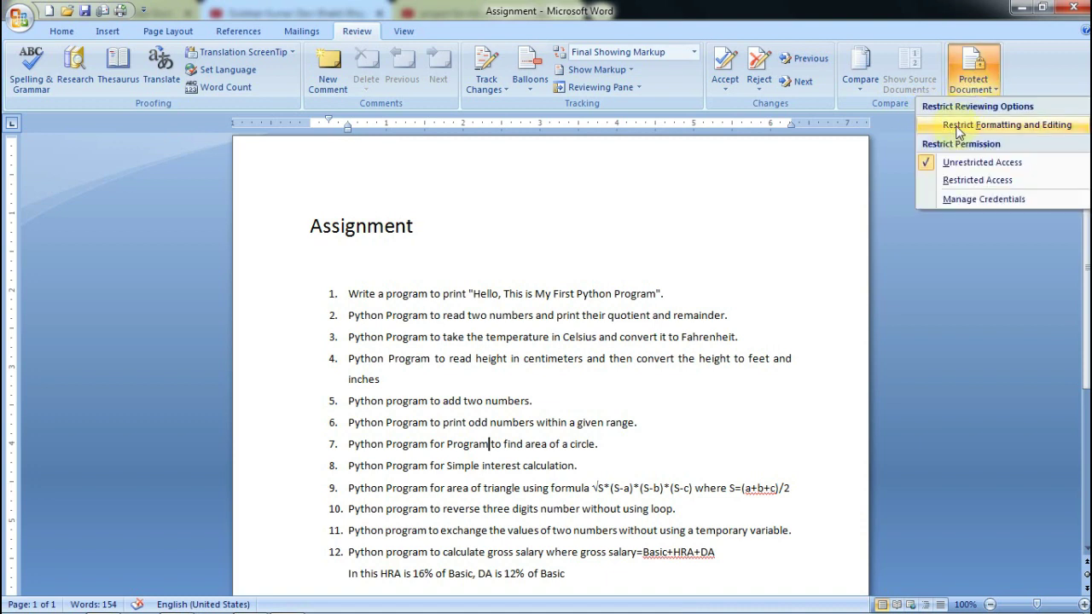
pyautogui.click(1043, 131)
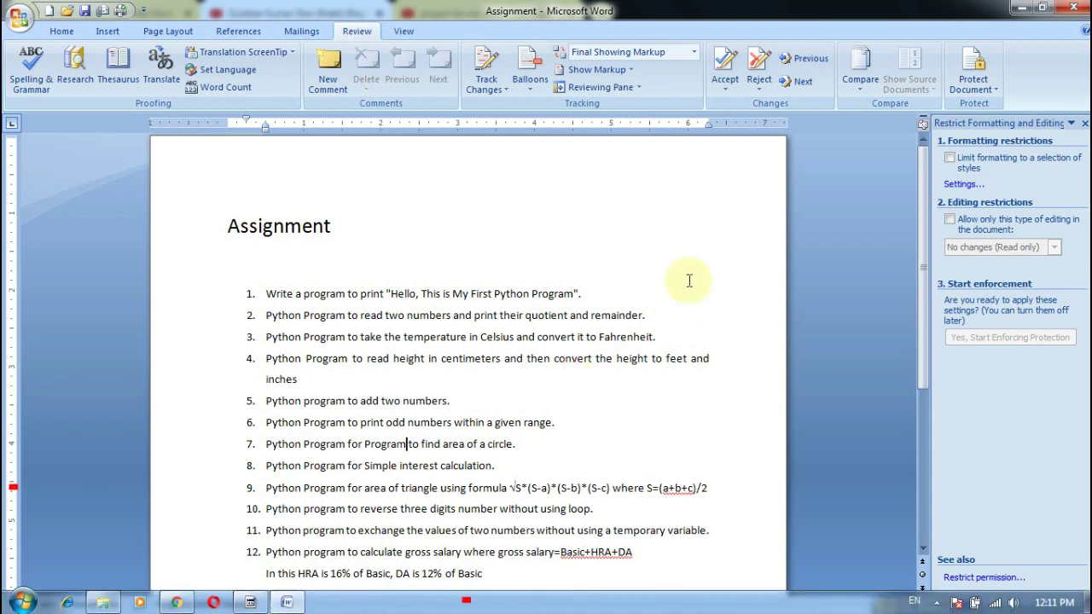
# Limit editing to 'No changes (Read only)', start enforcement, and enter the protection password twice.
pyautogui.click(950, 220)
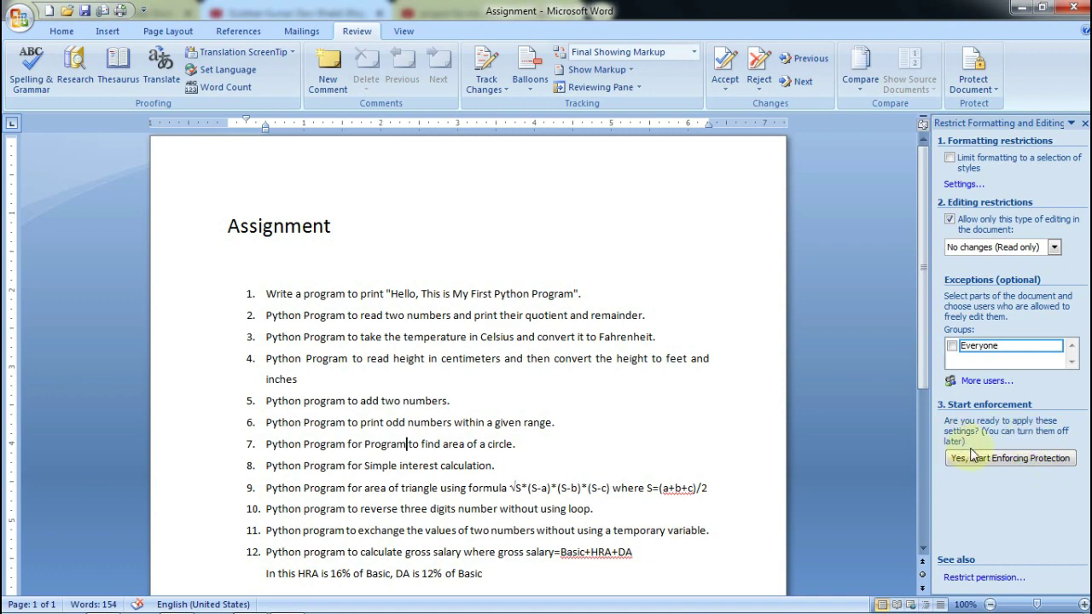
pyautogui.click(1028, 463)
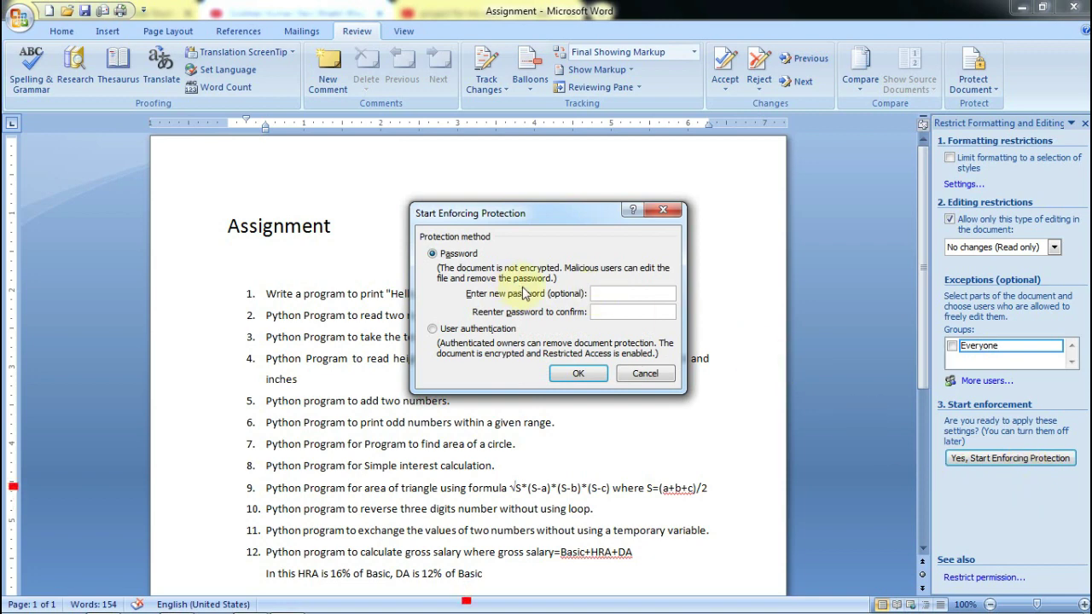
pyautogui.click(611, 294)
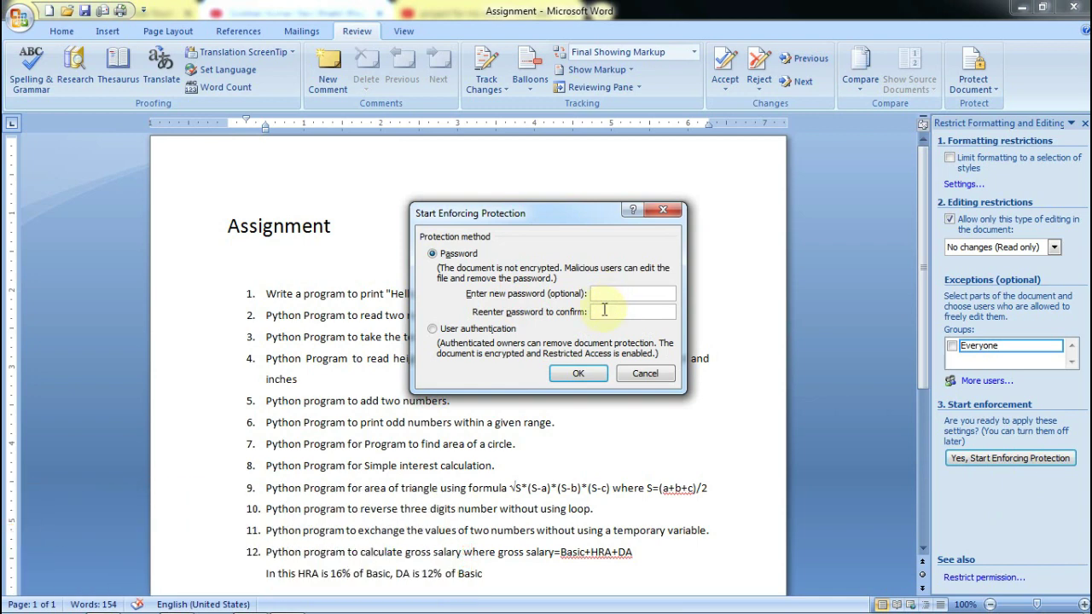
pyautogui.write('1')
pyautogui.click(622, 317)
pyautogui.write('1')
# Confirm the password to enforce protection, test that Delete is blocked, then close and reopen Assignment.
pyautogui.click(573, 375)
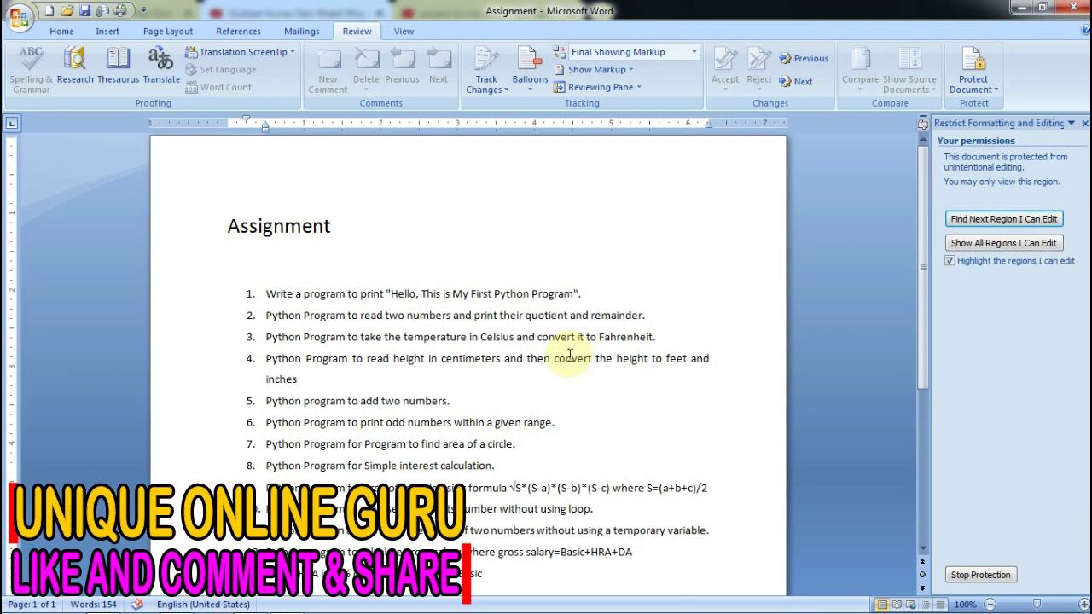
pyautogui.press('Delete')
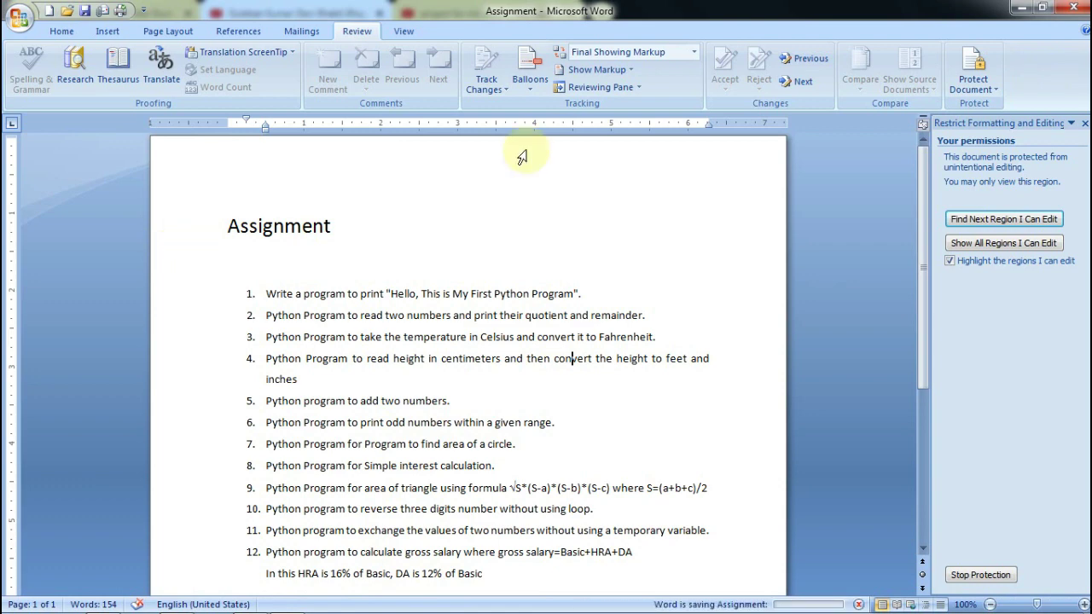
pyautogui.click(1072, 7)
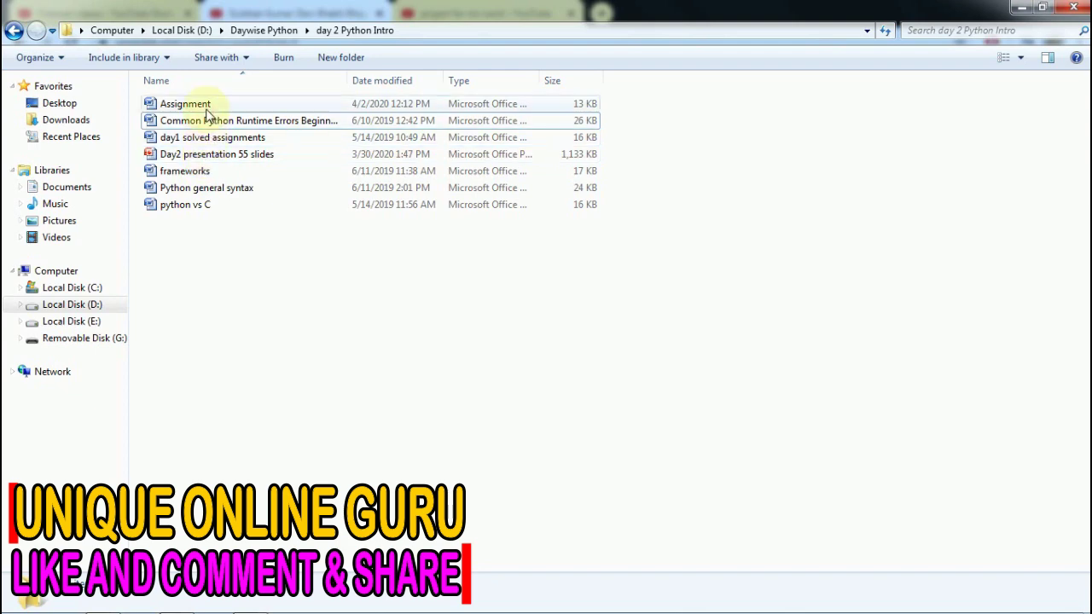
pyautogui.doubleClick(205, 105)
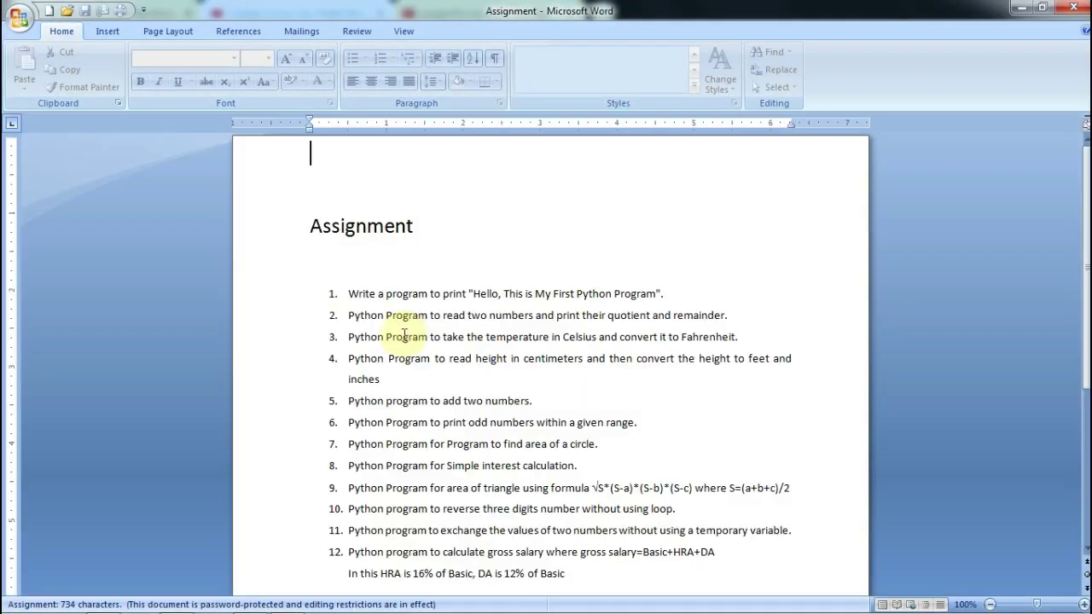
# Try editing list item 3, then bring back the Restrict Formatting and Editing pane from Review.
pyautogui.click(415, 334)
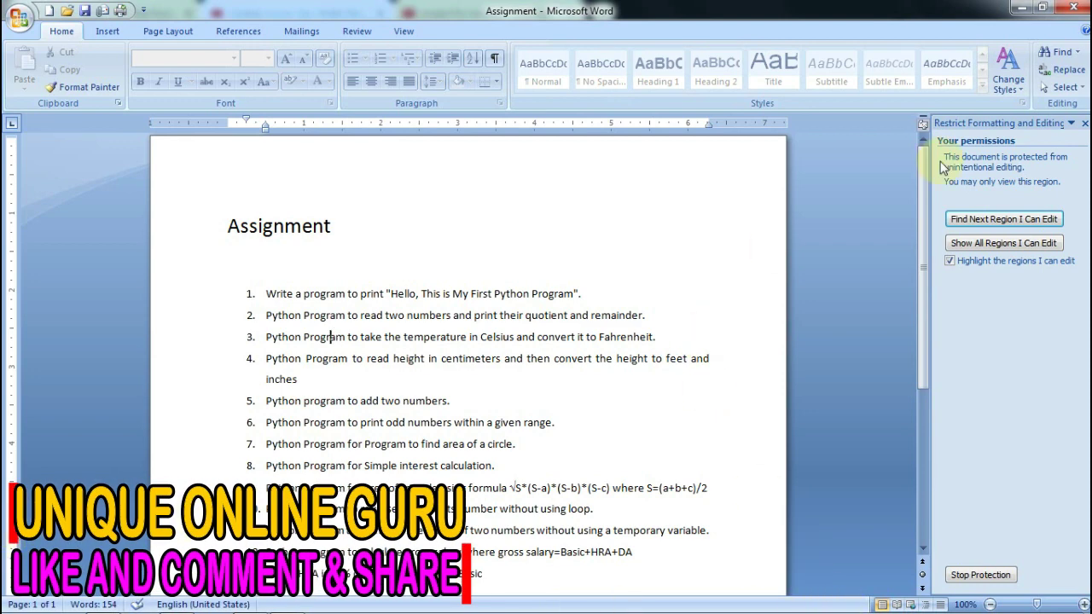
pyautogui.click(370, 36)
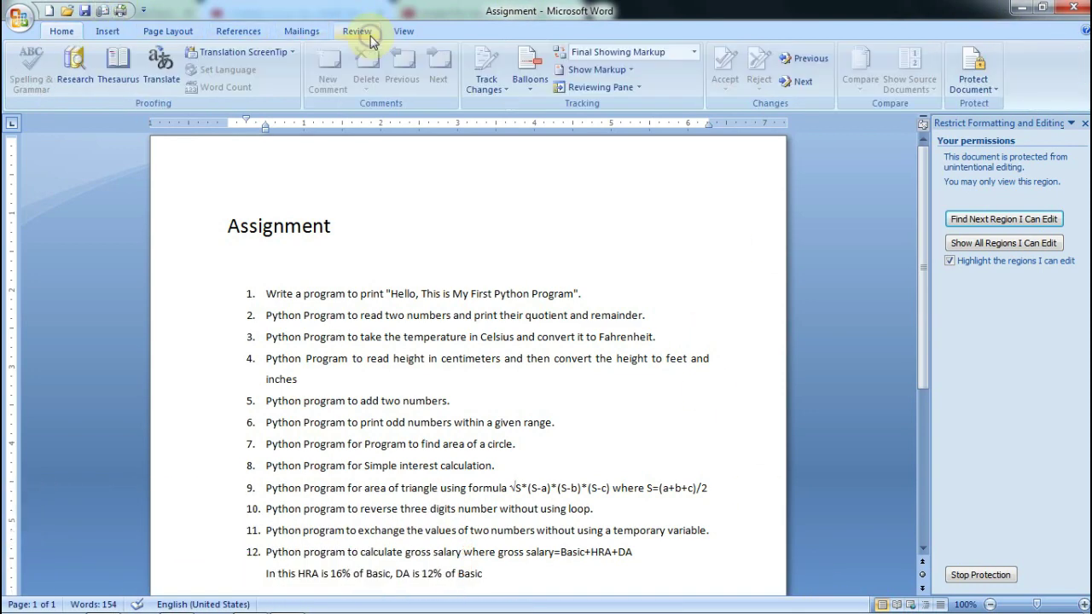
pyautogui.click(973, 81)
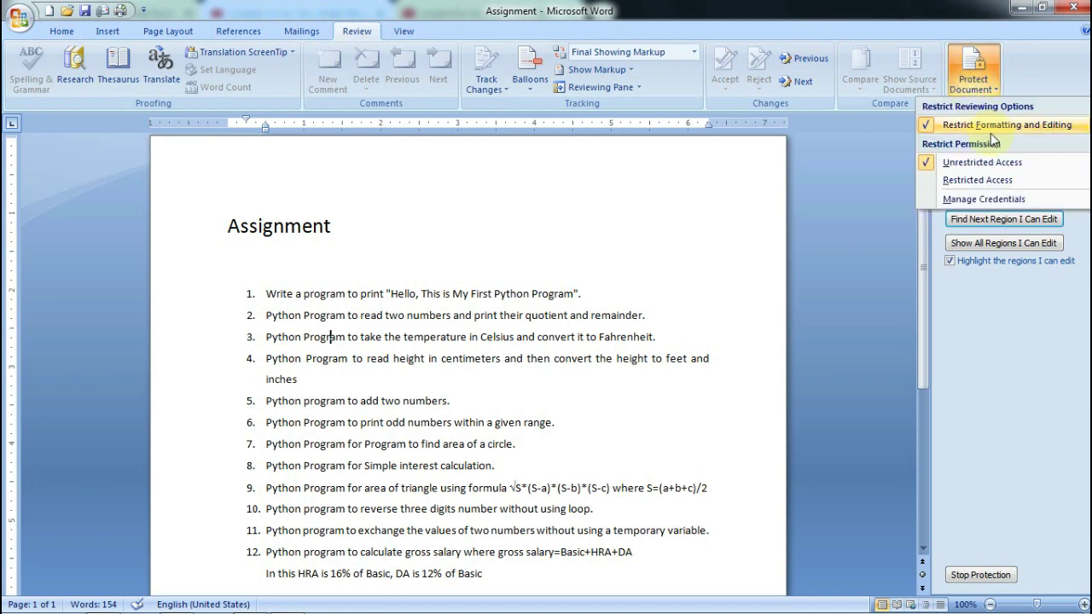
pyautogui.click(994, 134)
pyautogui.click(973, 81)
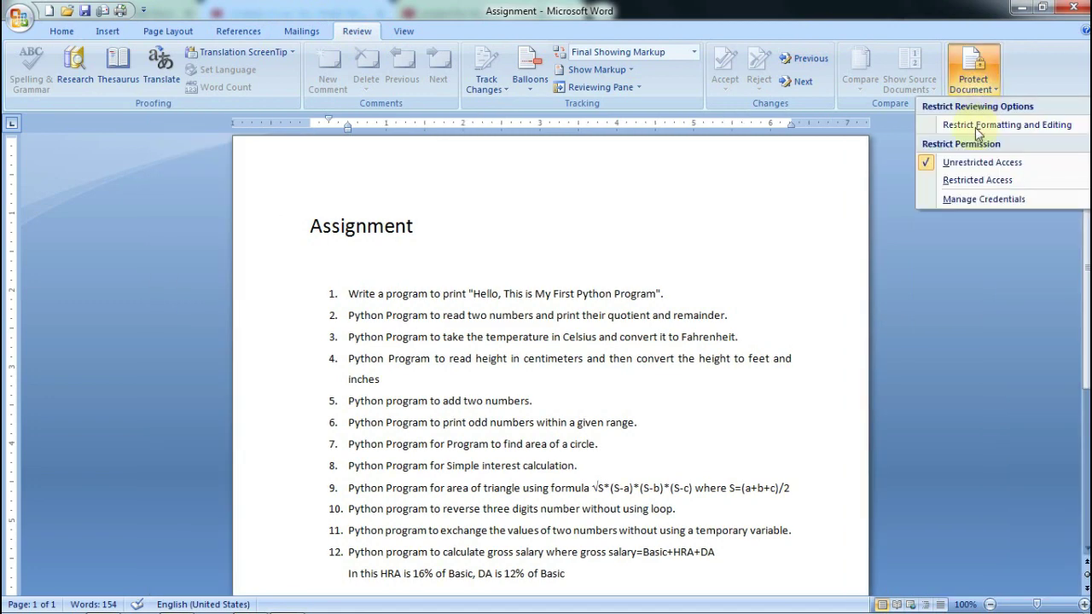
pyautogui.click(990, 125)
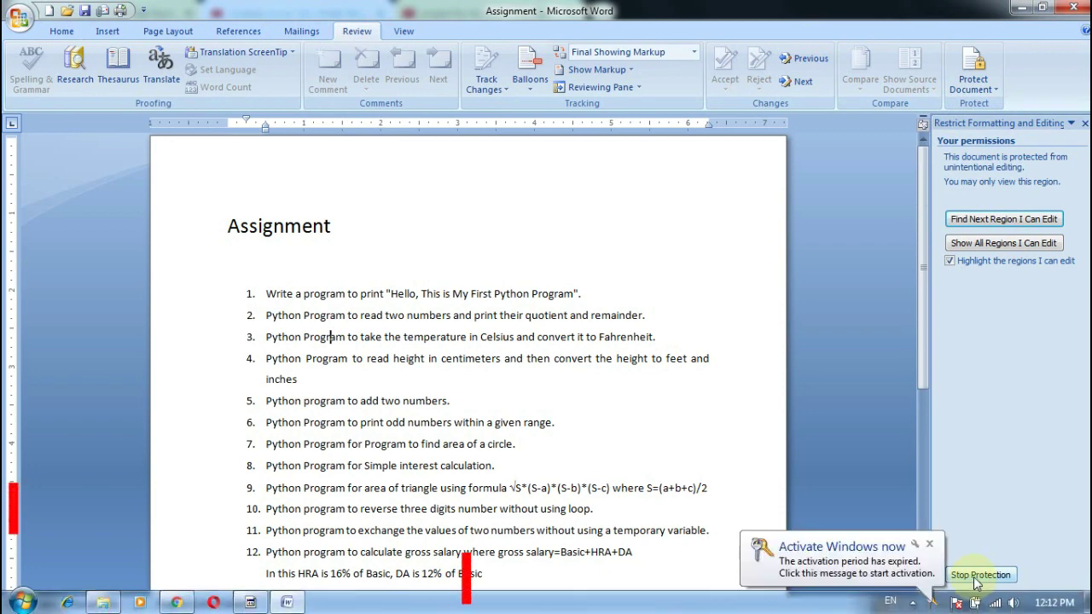
# Stop protection on the Assignment document by entering its protection password in the Unprotect Document prompt.
pyautogui.click(973, 579)
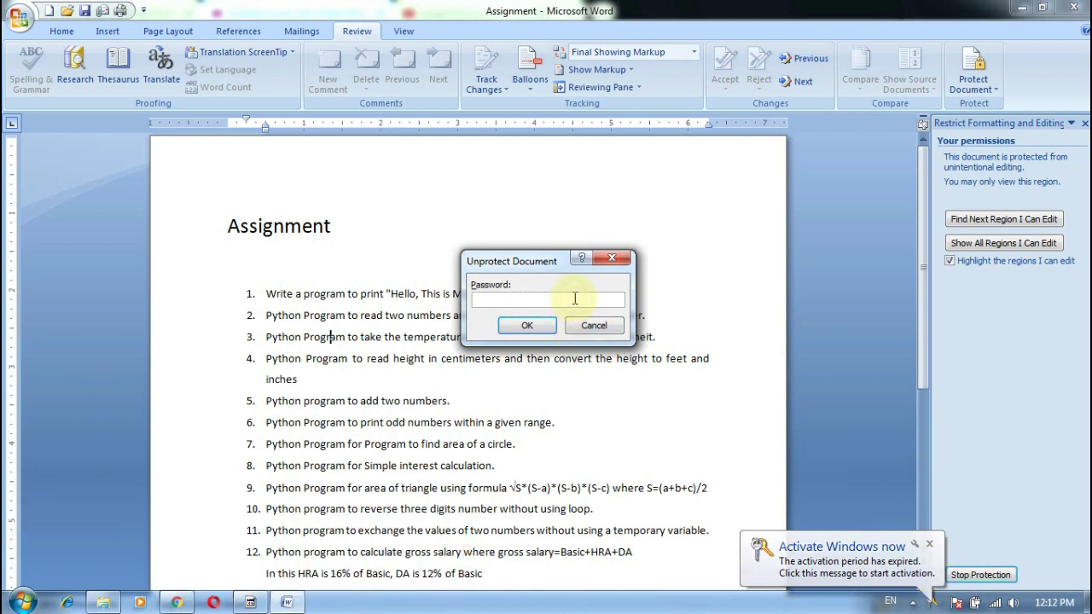
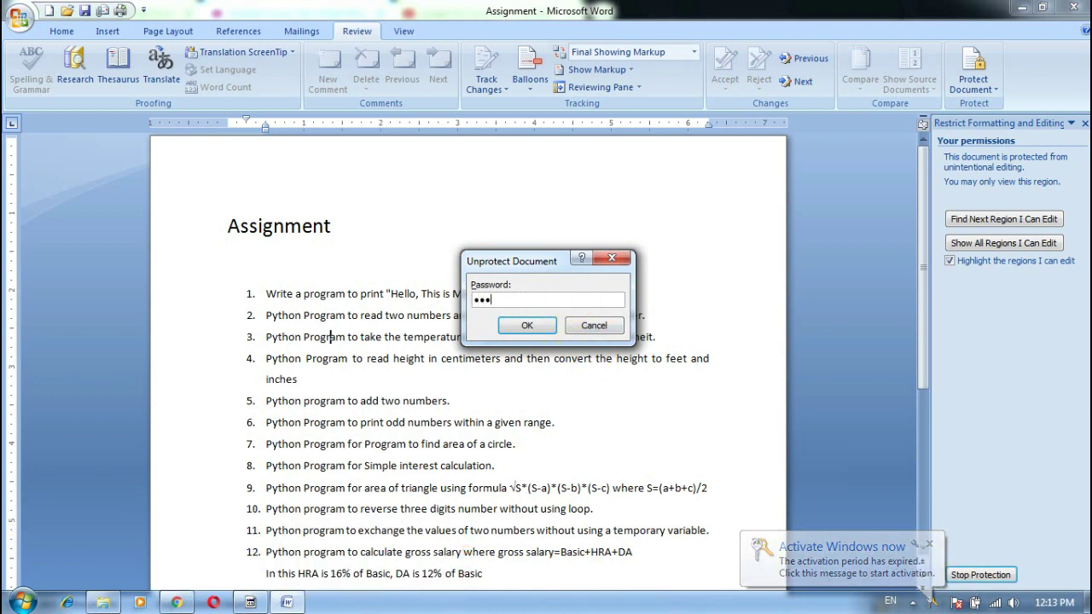
pyautogui.click(507, 325)
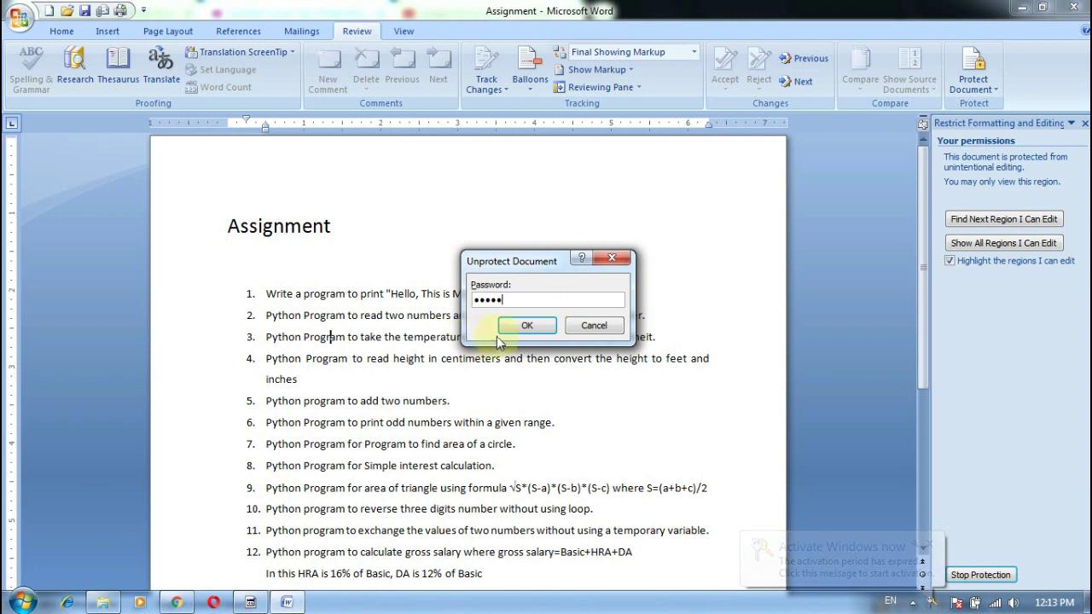
# Type test characters after the Assignment title to confirm editing works, then delete them.
pyautogui.click(363, 225)
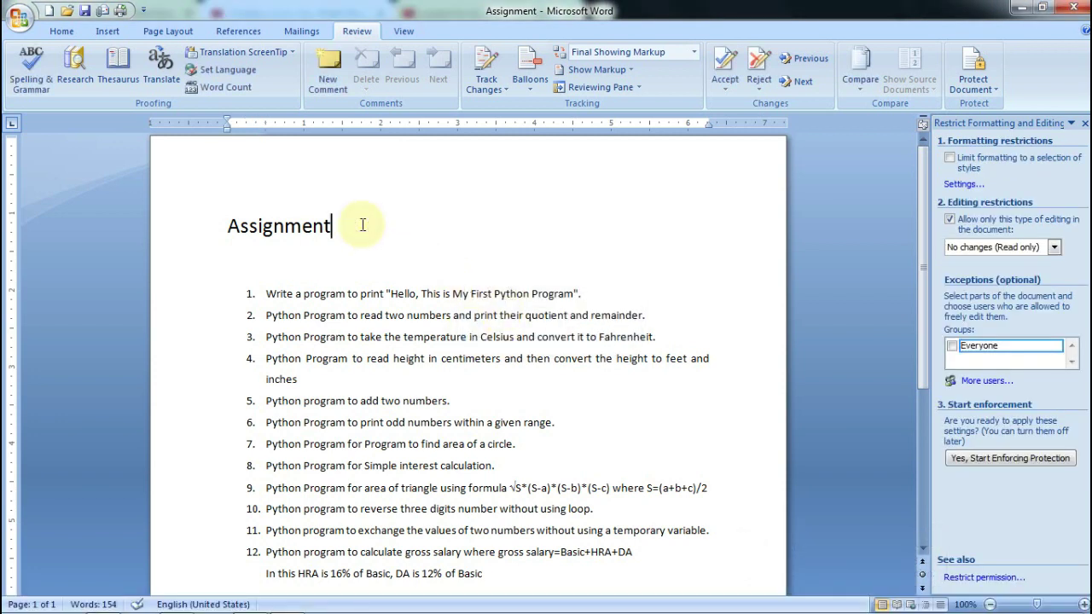
pyautogui.write('nhgfhgfjgj')
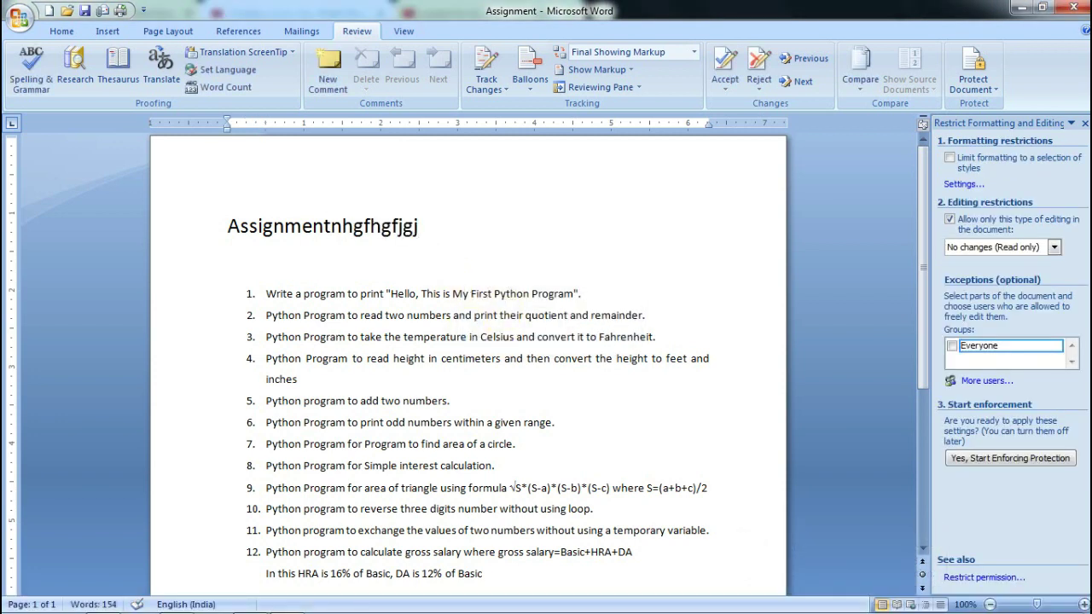
pyautogui.press('BackSpace')
pyautogui.press('BackSpace')
pyautogui.press('BackSpace')
pyautogui.press('BackSpace')
pyautogui.press('BackSpace')
pyautogui.press('BackSpace')
pyautogui.press('BackSpace')
pyautogui.press('BackSpace')
pyautogui.press('BackSpace')
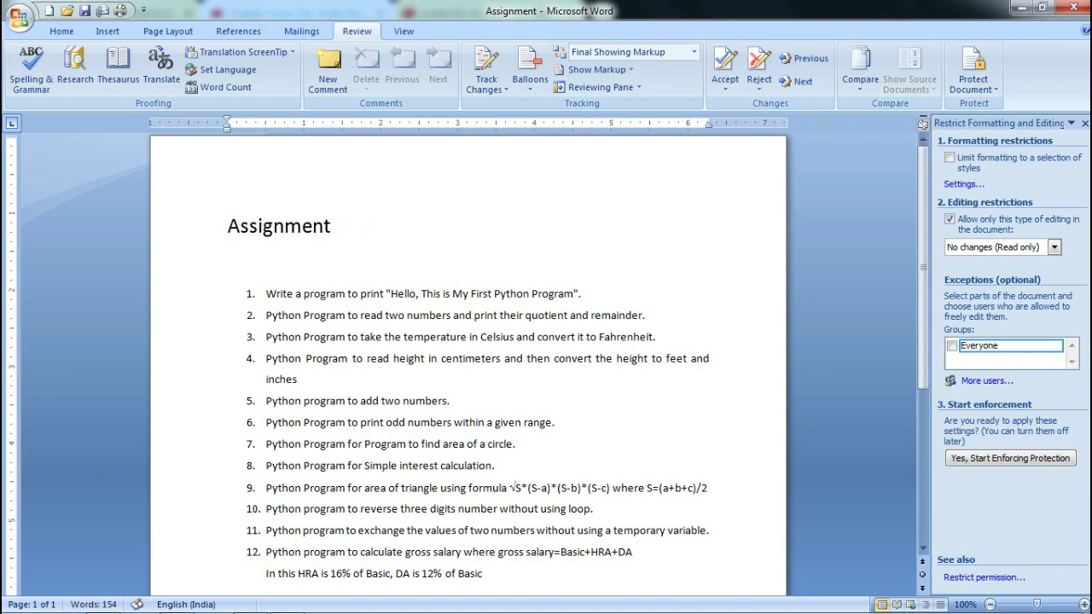
# Select the Assignment title line and center it using the Home tab's Center button.
pyautogui.moveTo(346, 234); pyautogui.dragTo(210, 210)
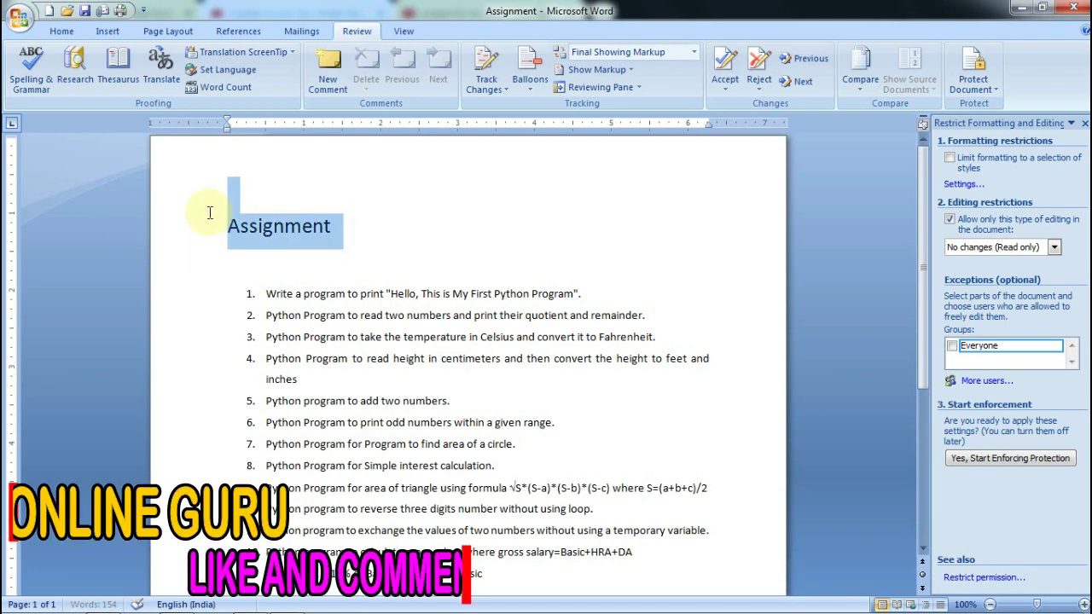
pyautogui.click(62, 31)
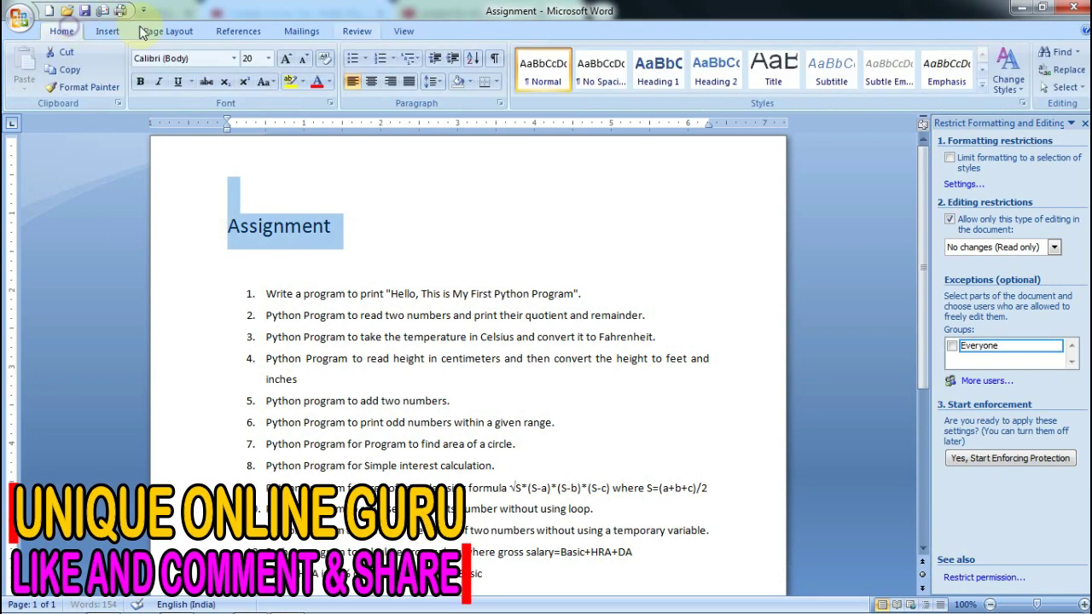
pyautogui.click(372, 81)
pyautogui.click(358, 30)
pyautogui.click(493, 231)
pyautogui.scroll(-5, 658, 361)
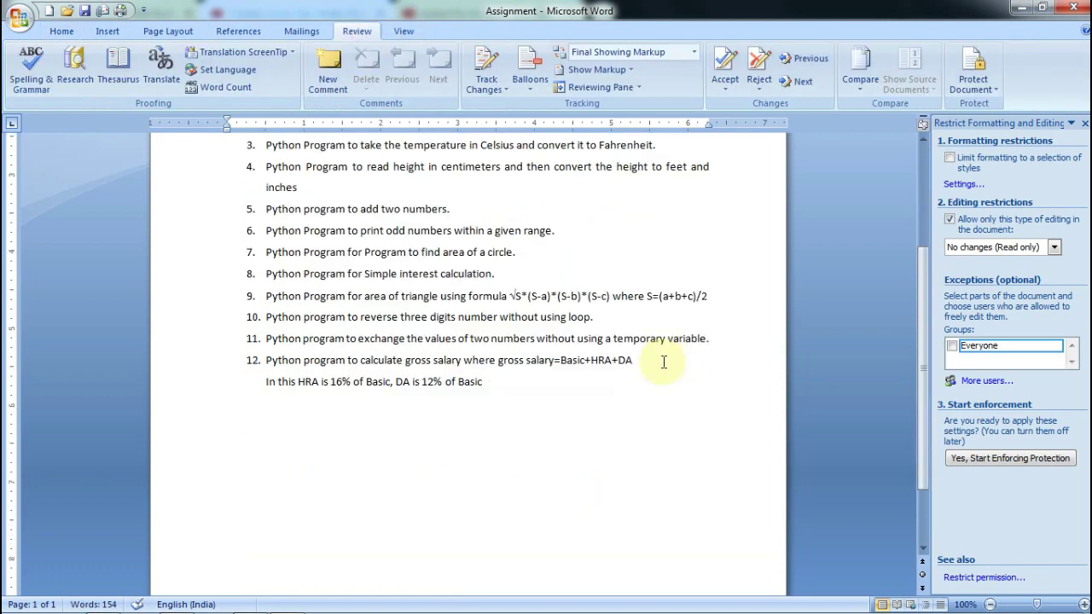
pyautogui.scroll(5, 667, 372)
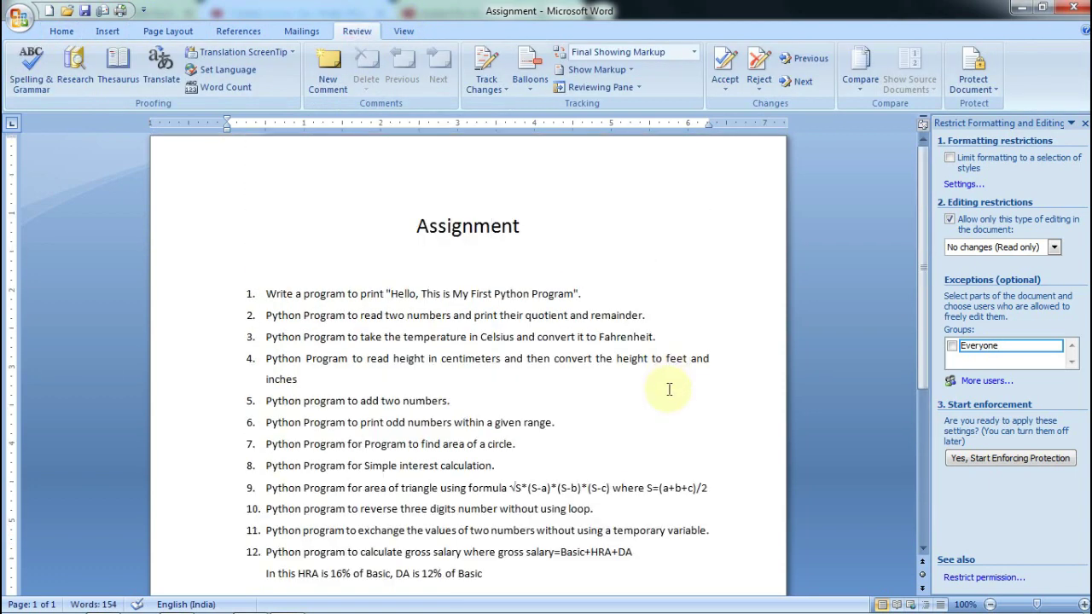